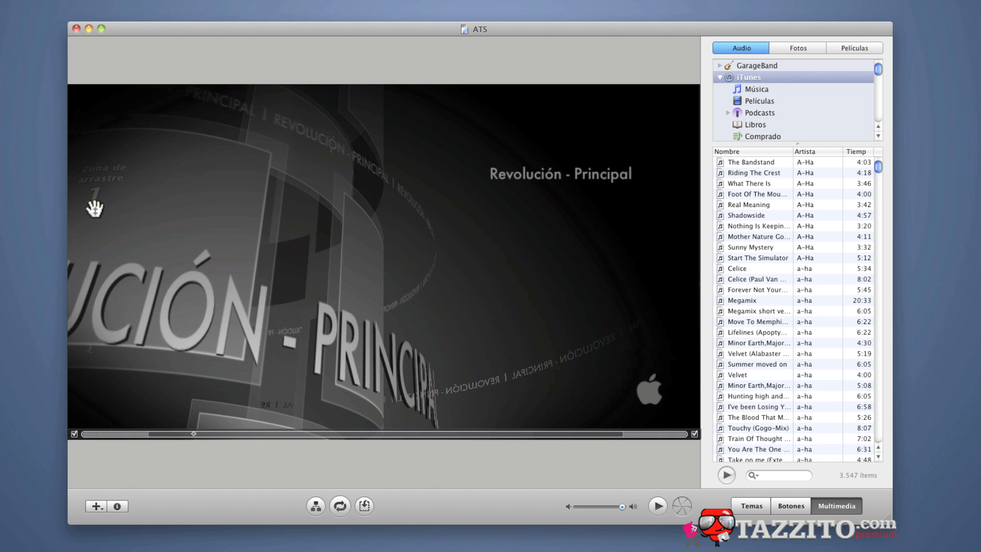
- Scrub through the main menu's animation and view the options for adding a submenu, movie or slideshow
click(191, 433)
drag(189, 431, 249, 434)
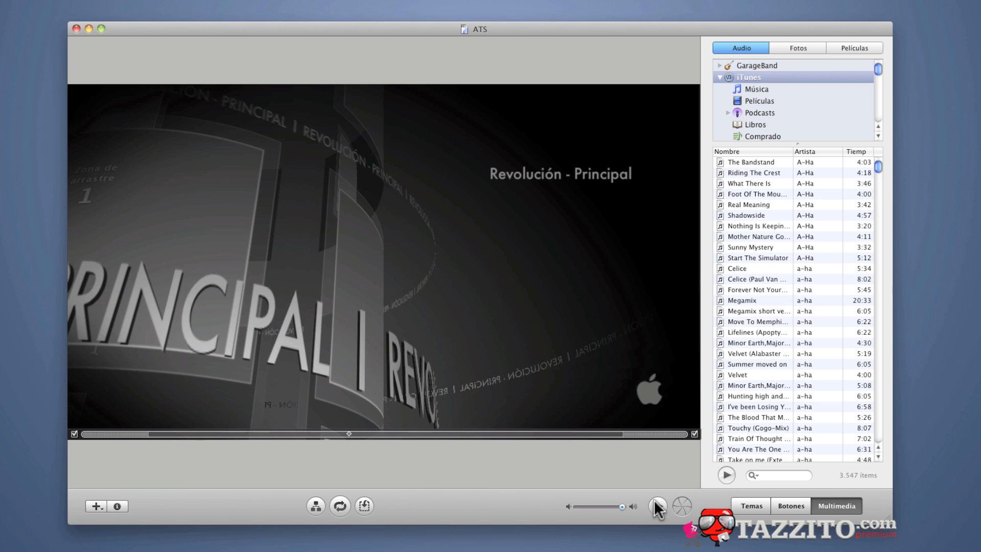
click(100, 504)
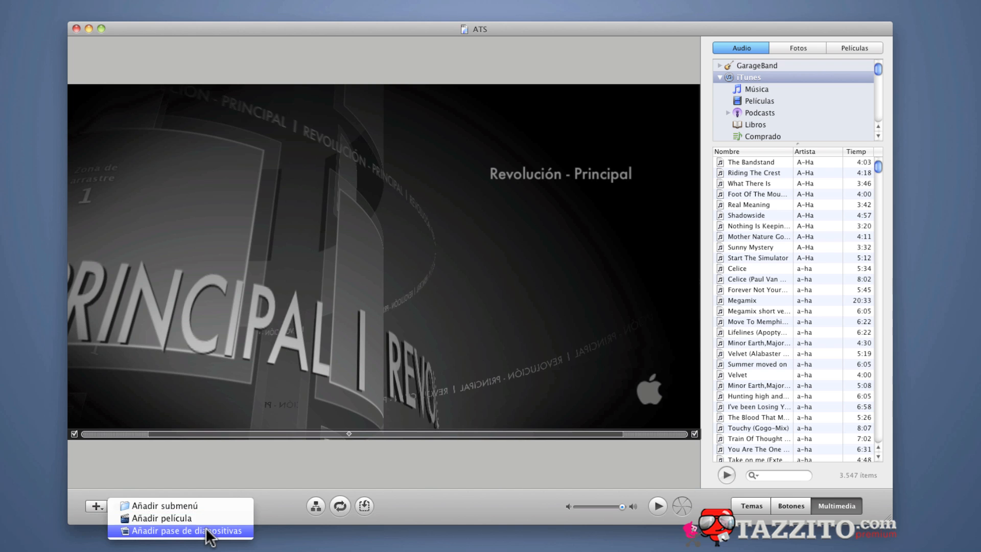
click(173, 519)
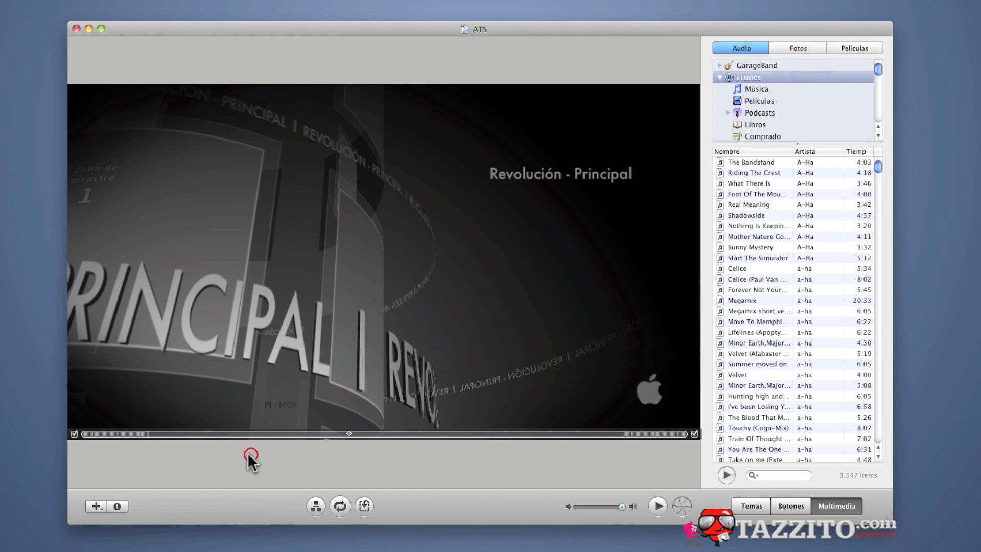
- Open the menu information, review its background introduction, audio, button and drop zone settings, and close it
click(117, 506)
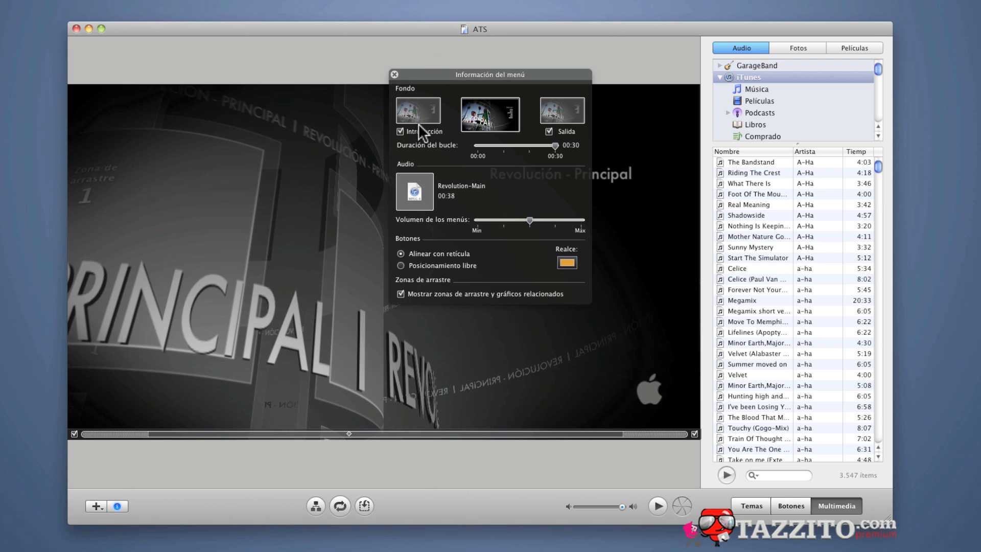
click(400, 131)
click(395, 75)
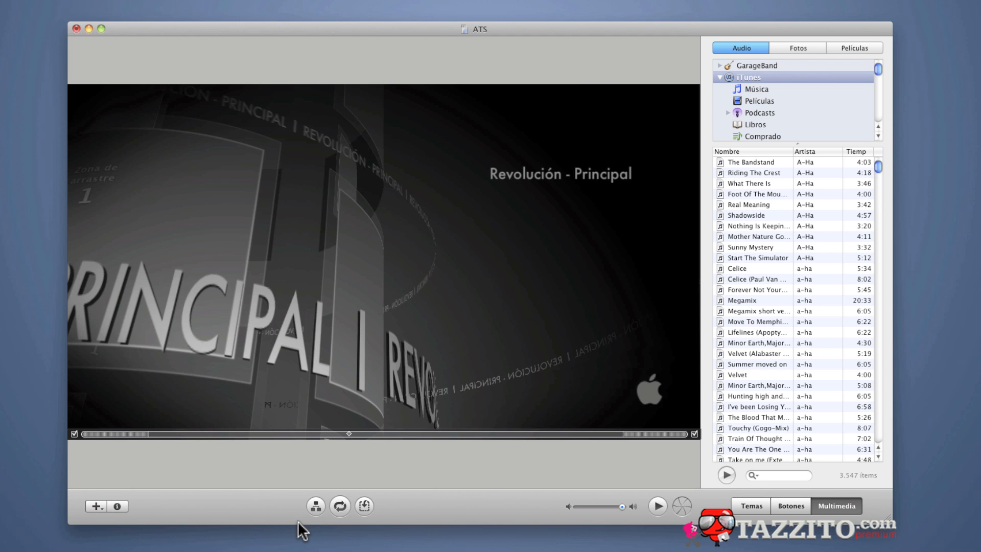
- View the DVD map and return to the Revolución main menu
click(314, 507)
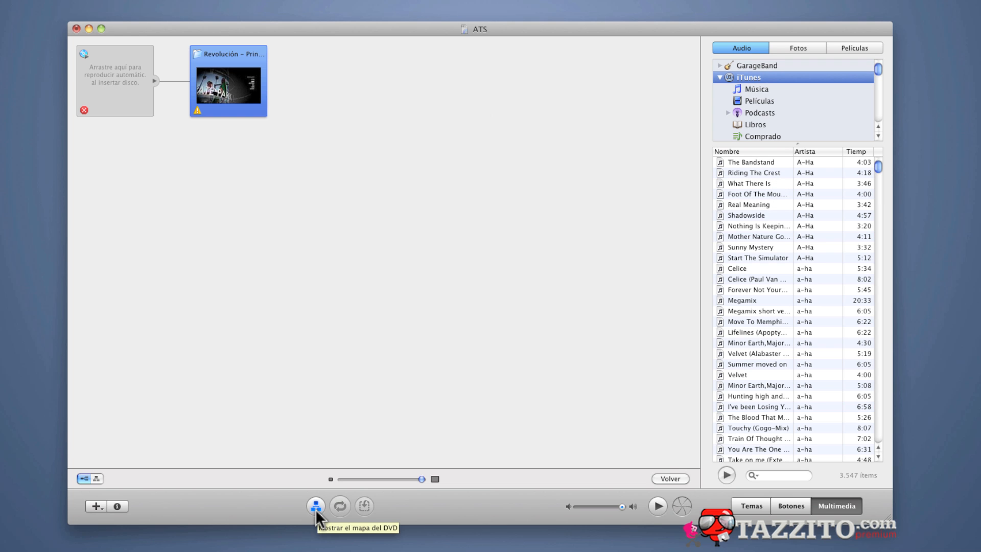
click(316, 507)
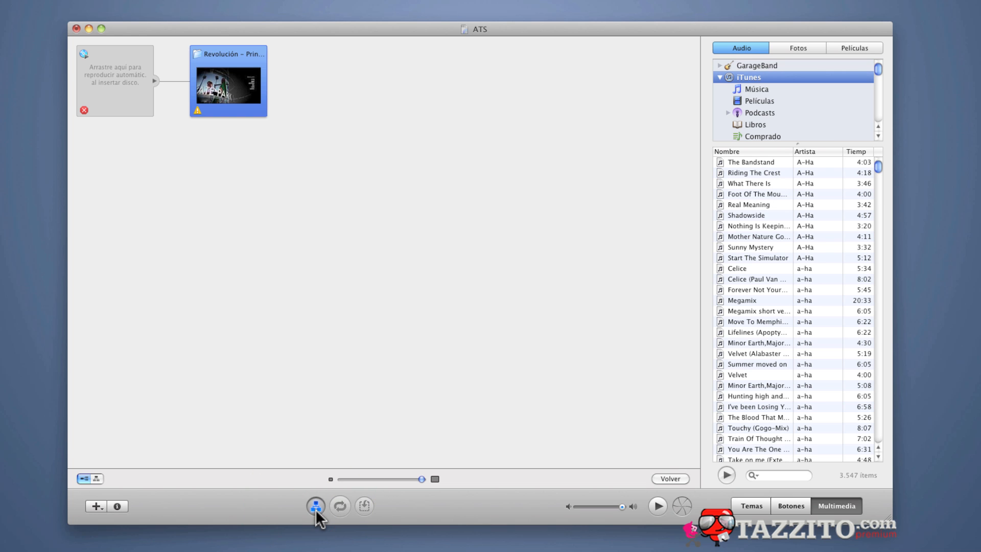
click(315, 507)
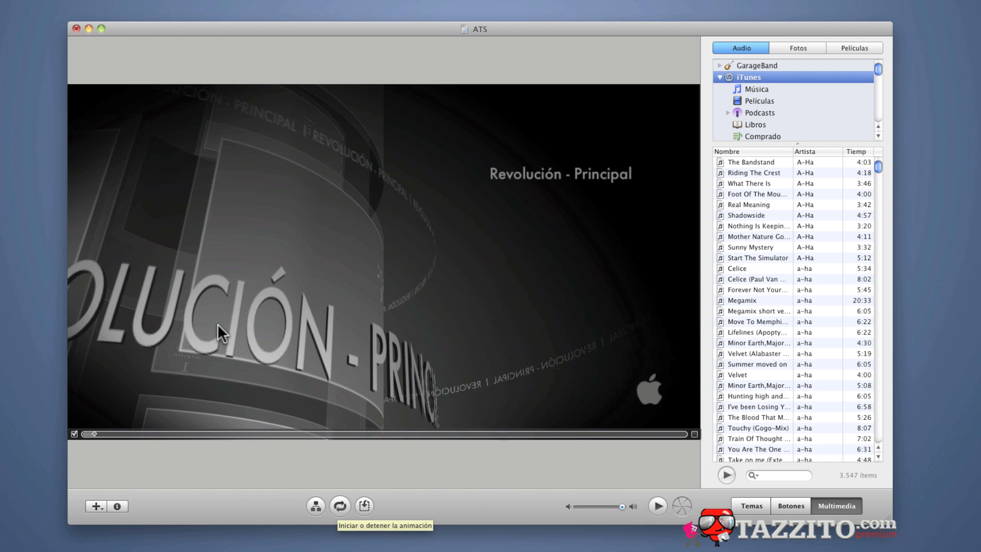
- Play the menu's motion animation with the system volume lowered, and stop it
click(342, 504)
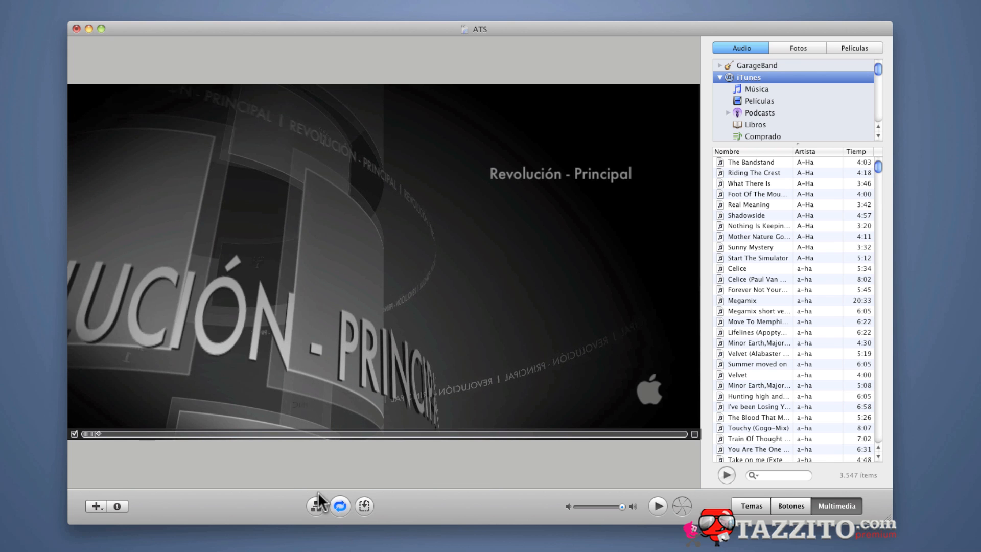
key(XF86AudioLowerVolume)
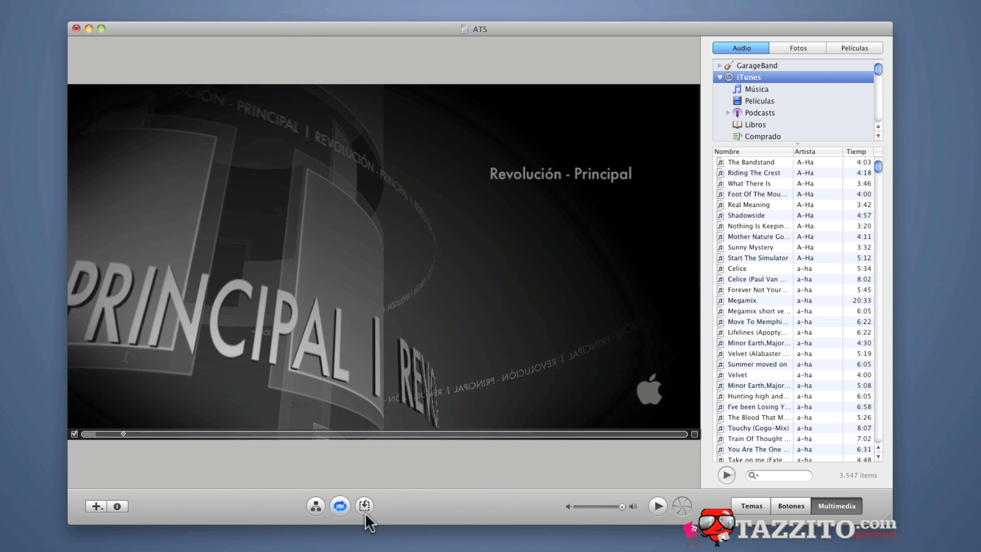
click(341, 504)
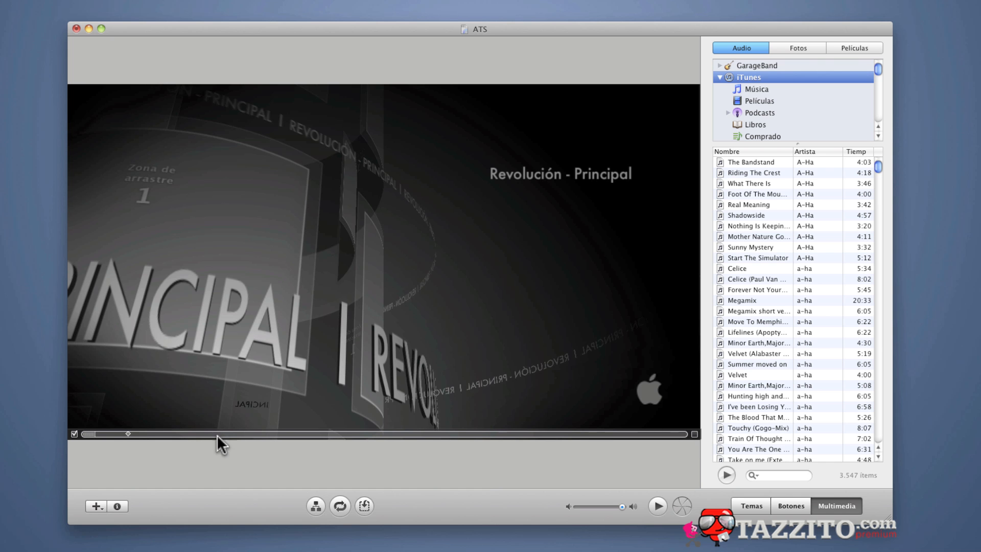
- Rewind the menu's motion timeline and switch its introduction section off and back on
drag(104, 432, 80, 433)
click(73, 433)
click(74, 433)
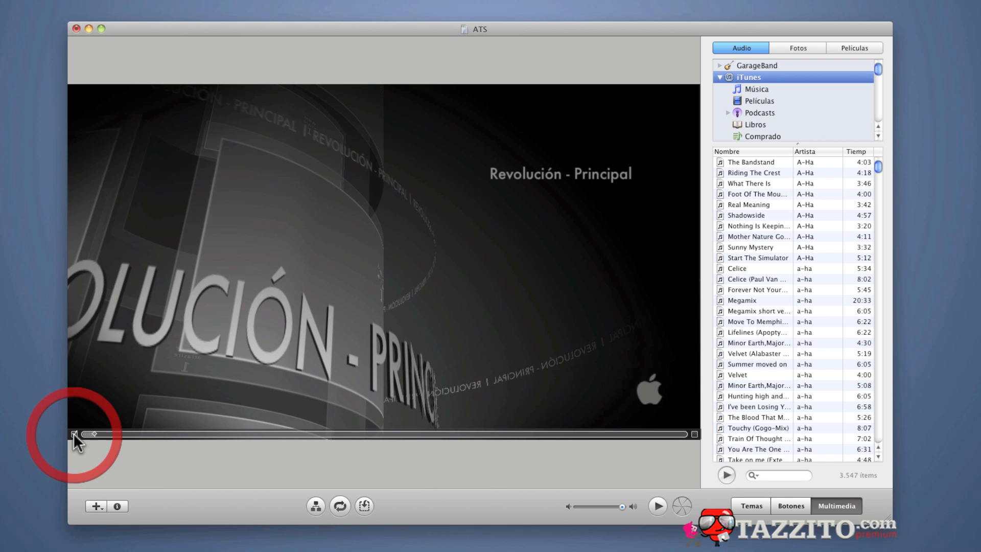
- Enable the menu's exit section and scrub its motion timeline from the end back to the start
click(693, 433)
mouse_move(661, 432)
mouse_down()
mouse_move(685, 433)
mouse_move(75, 458)
mouse_up()
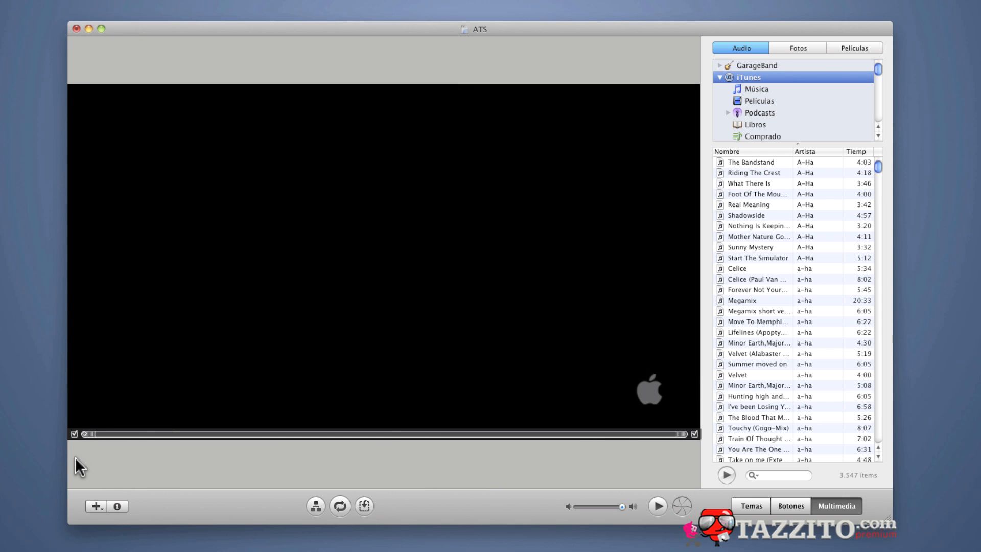
click(154, 434)
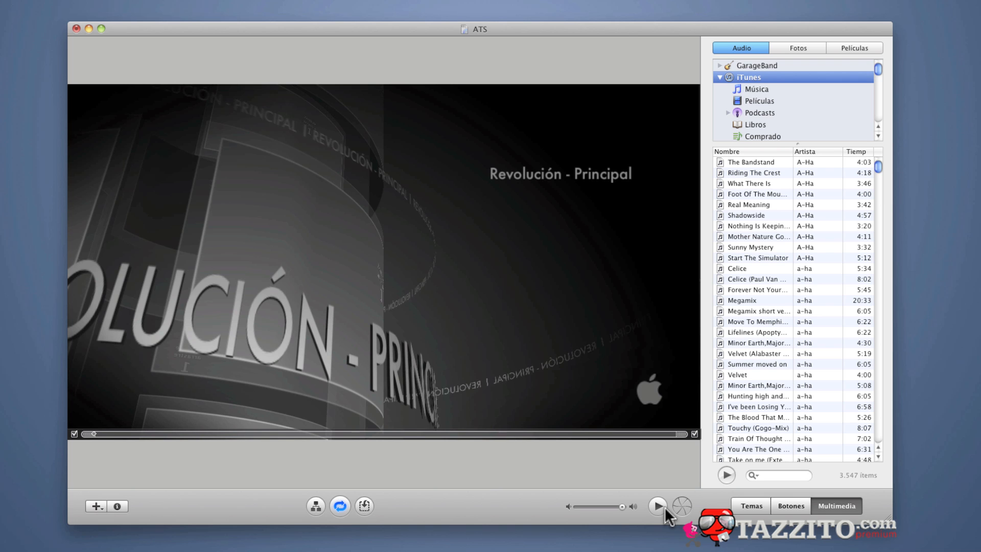
click(683, 507)
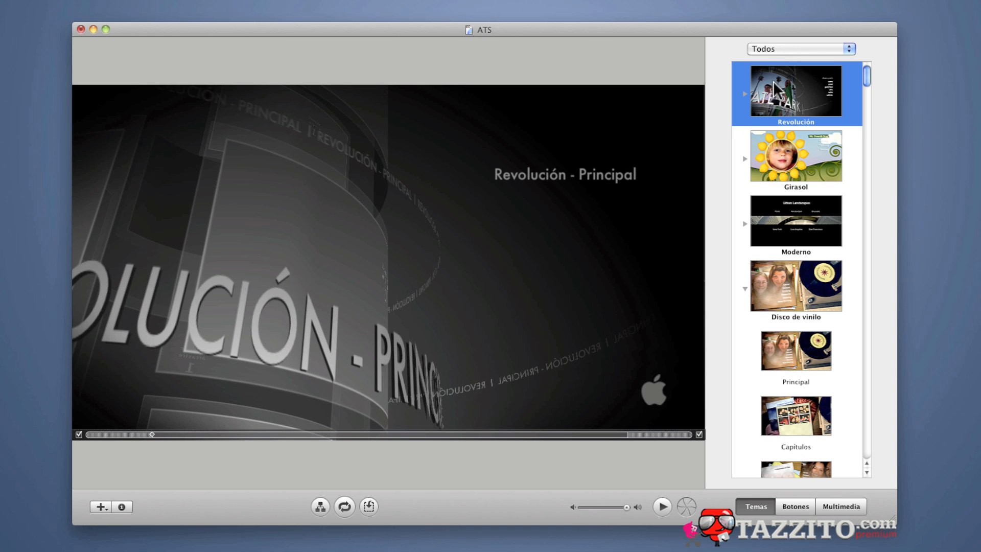
- Browse the themes, expanding Revolución's menu variants, and apply the Disco de vinilo theme to the menu
click(743, 94)
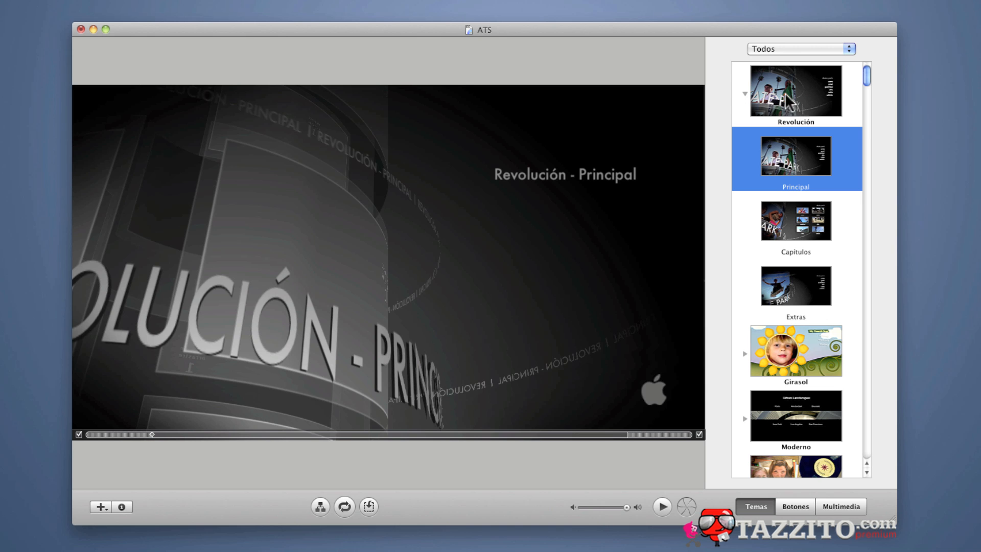
scroll(806, 347, down, 10)
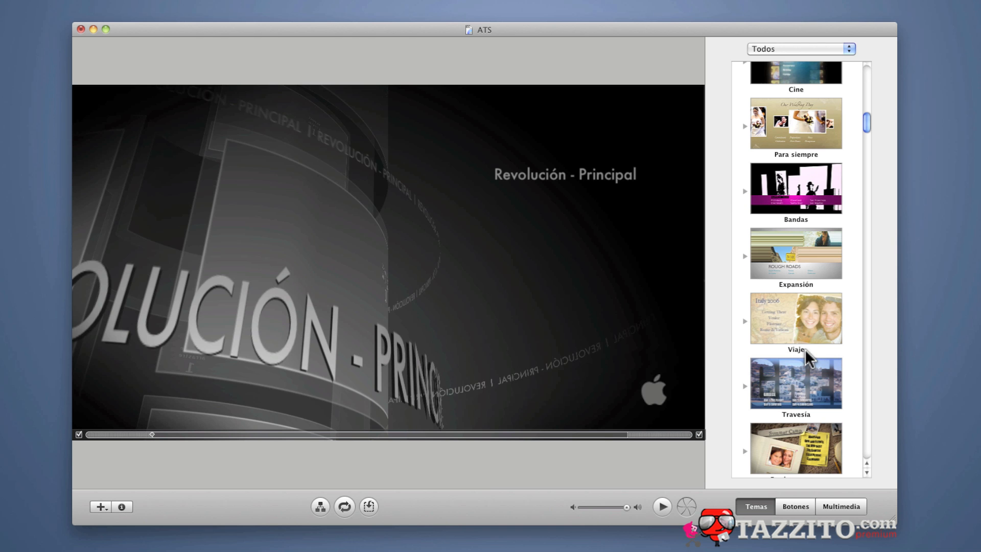
scroll(854, 339, up, 1)
scroll(852, 337, up, 10)
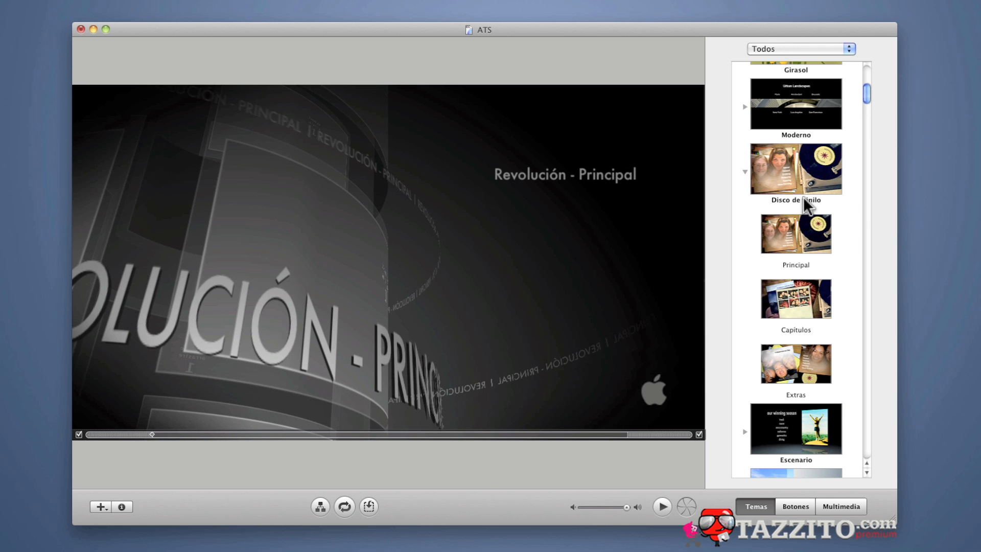
click(798, 183)
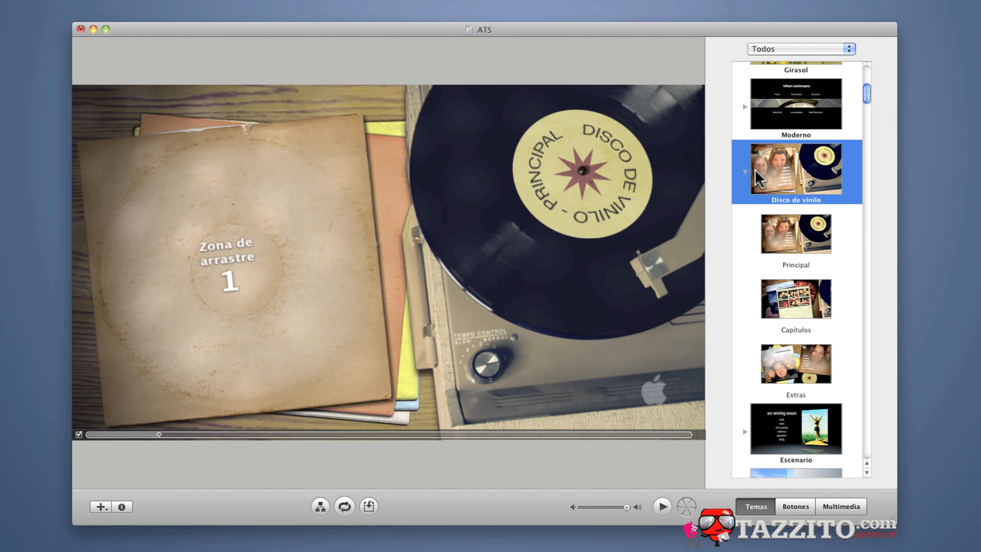
- Preview the Disco de vinilo menu as it plays on the DVD, and stop the preview
click(662, 507)
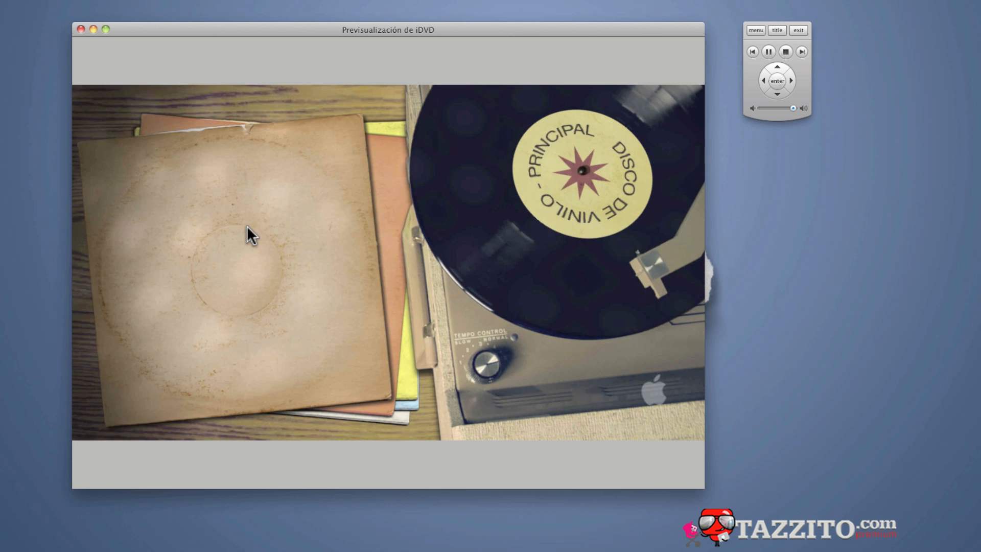
click(786, 51)
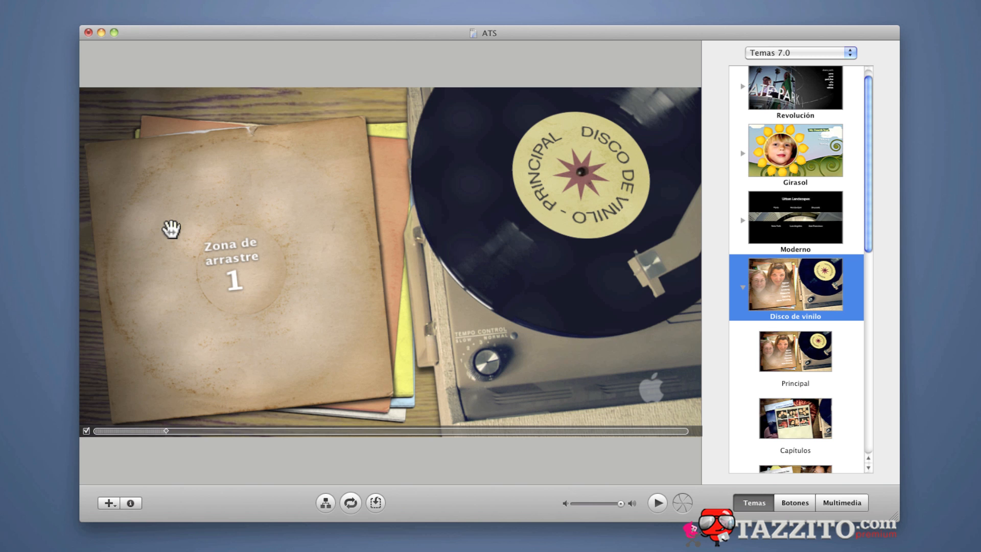
- Place the Otia movie from the iTunes movies library into drop zone 1 on the record sleeve
click(172, 228)
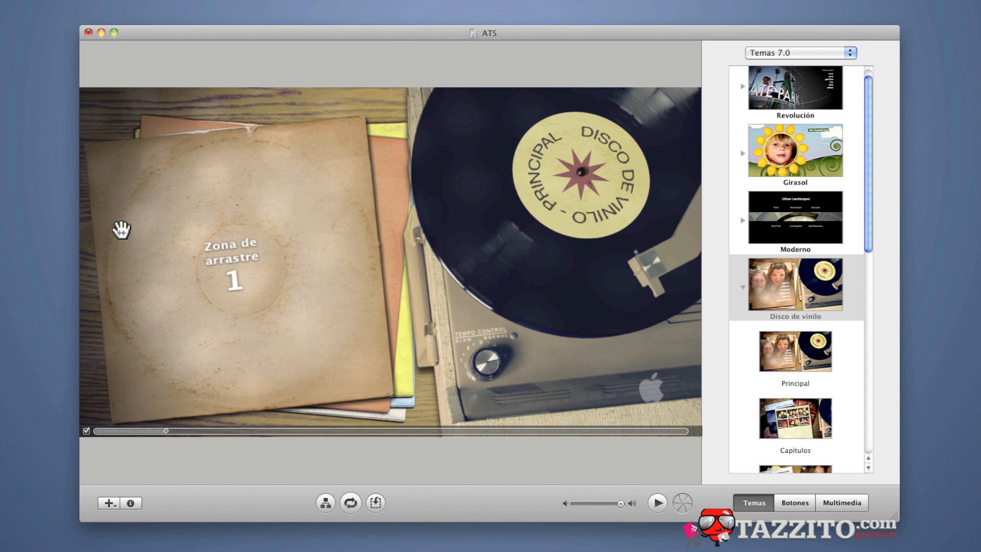
click(837, 507)
click(838, 197)
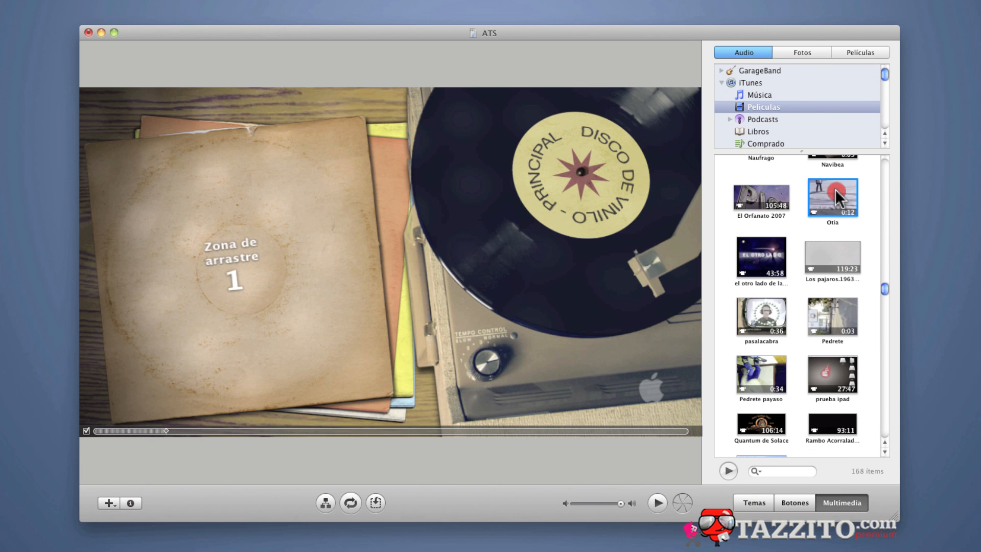
drag(789, 197, 260, 271)
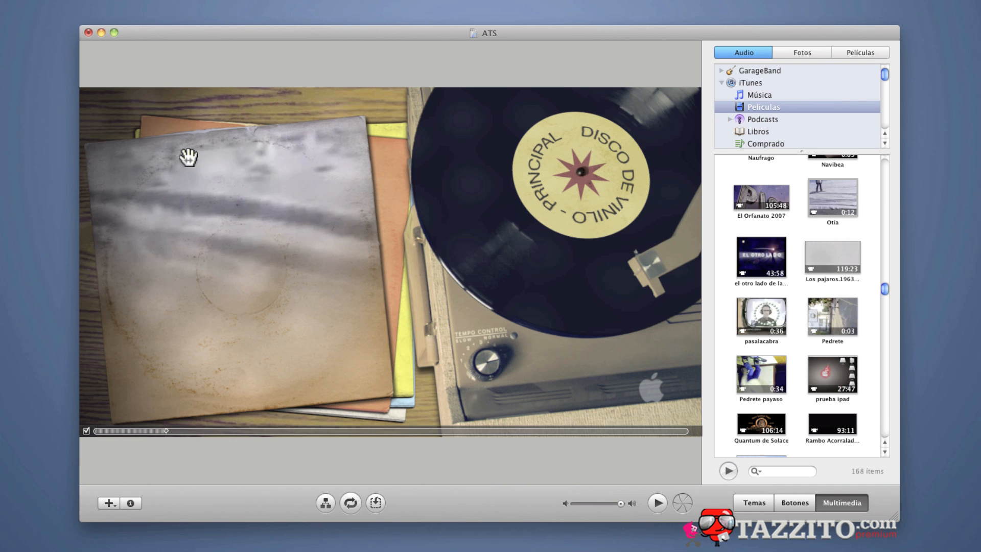
- Trim the movie in the drop zone to start about a fifth of the way in and end about halfway through
click(194, 202)
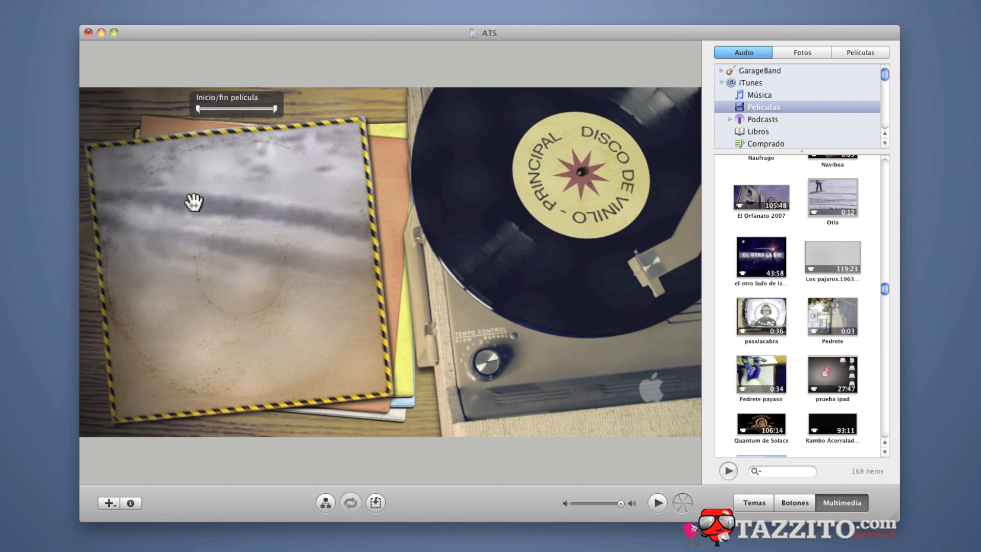
drag(198, 109, 213, 110)
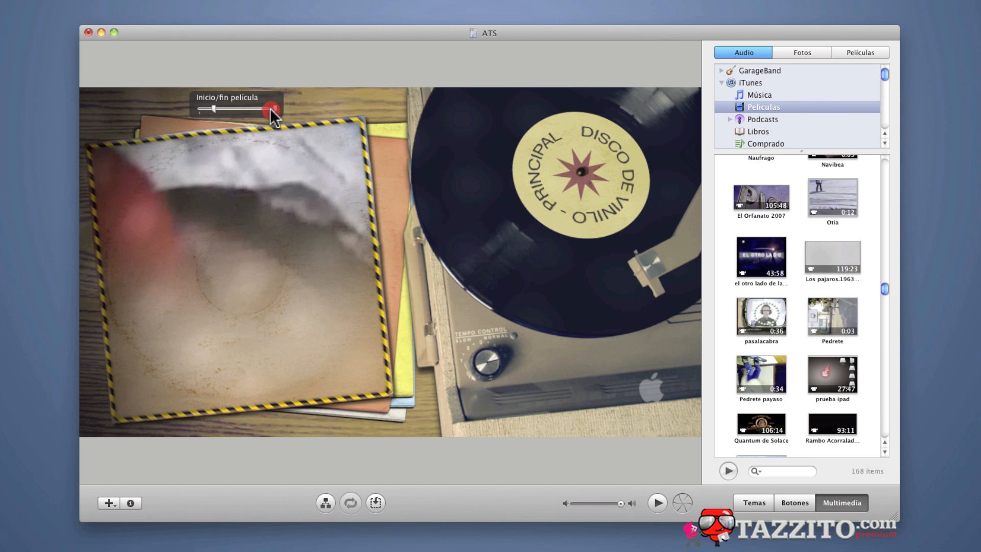
click(241, 111)
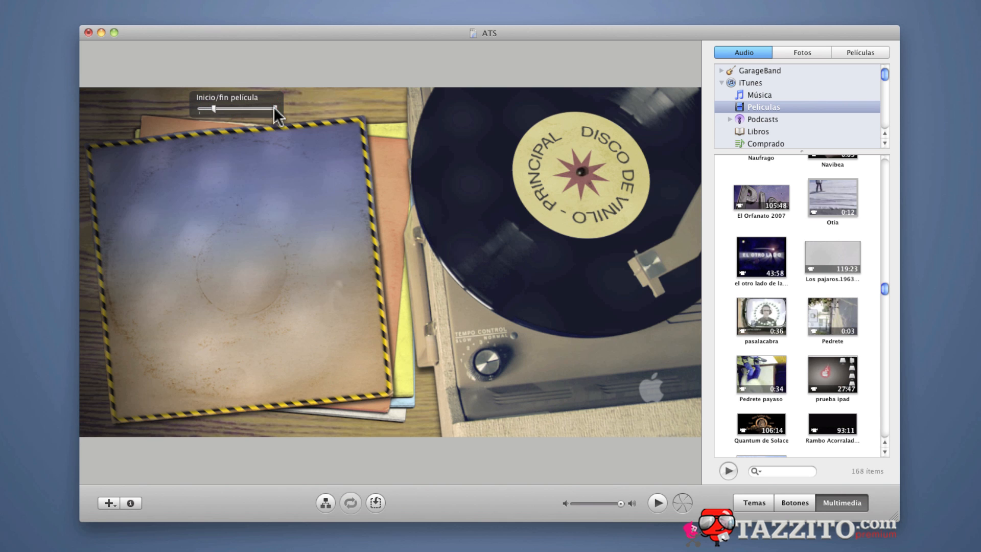
drag(272, 110, 235, 110)
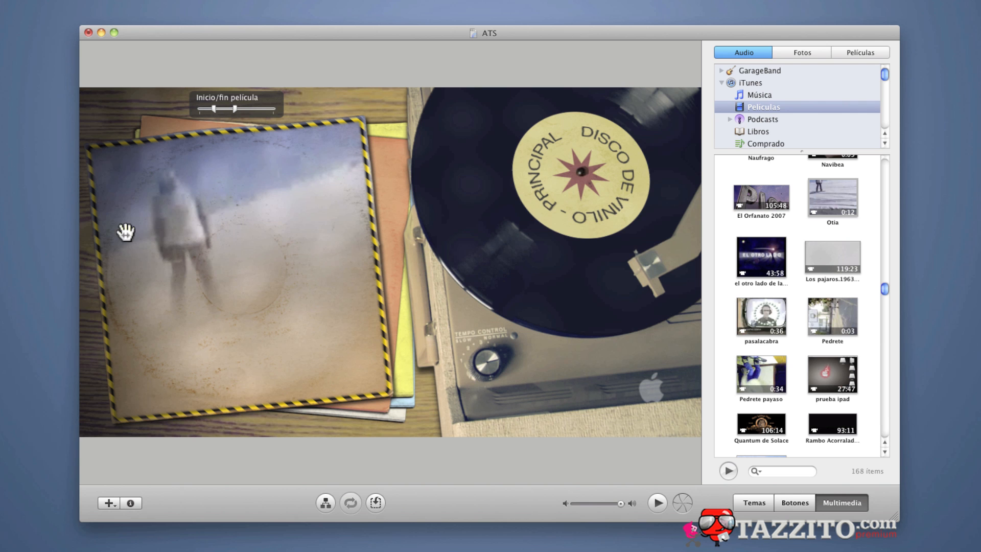
- Open the drop zone editor, select the zone holding the Otia movie and scrub the menu's motion timeline
click(375, 503)
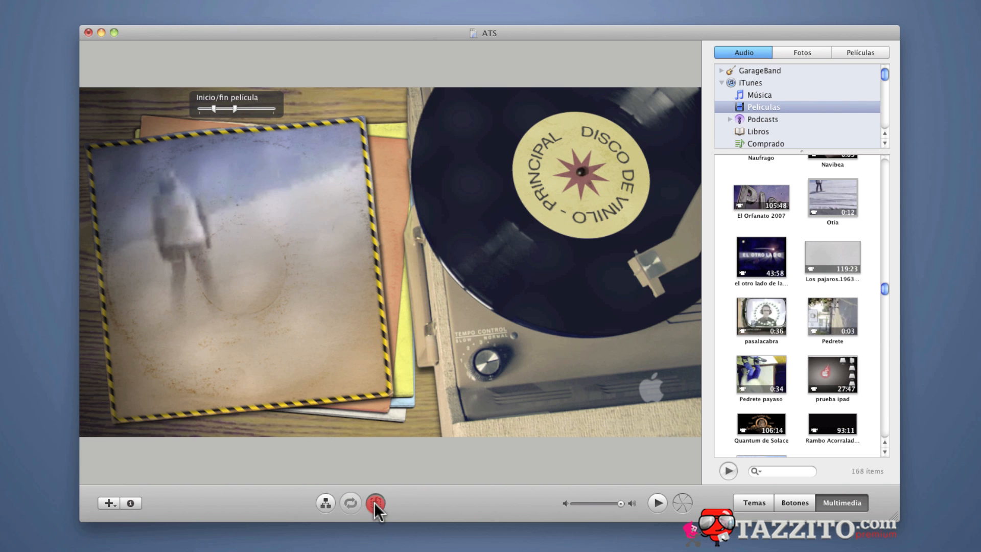
click(401, 408)
mouse_move(239, 347)
mouse_down()
mouse_move(344, 348)
mouse_move(245, 349)
mouse_up()
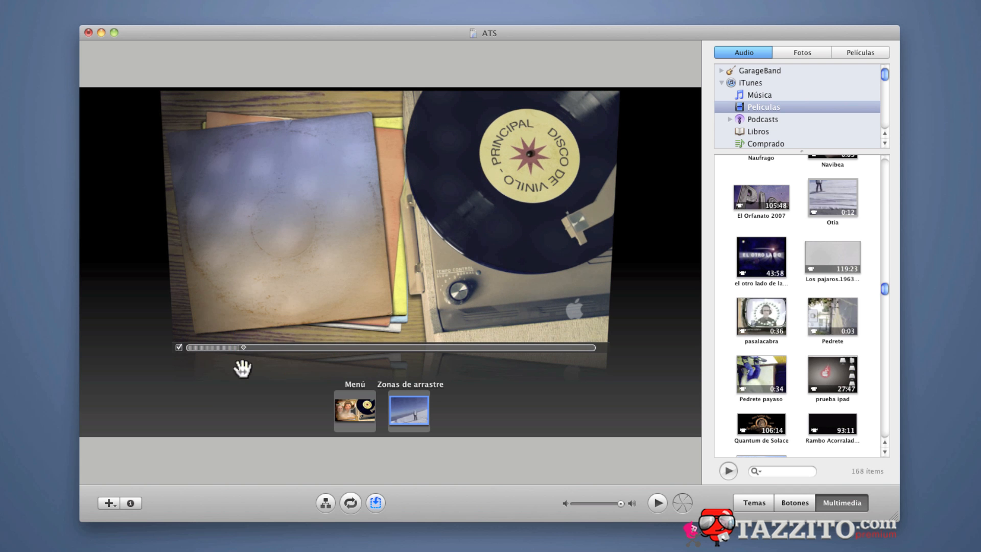